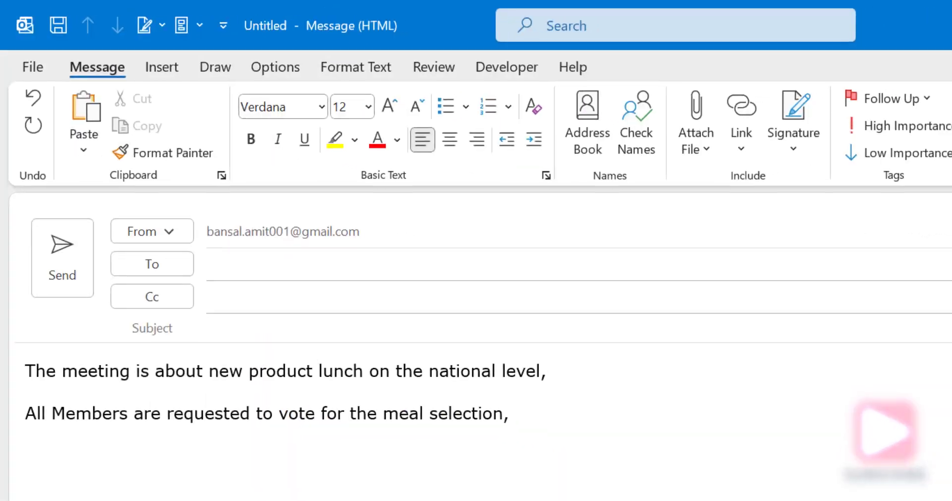
# Enter and resolve the three recipients' addresses in the To line, fixing a mistyped entry
pyautogui.click(316, 274)
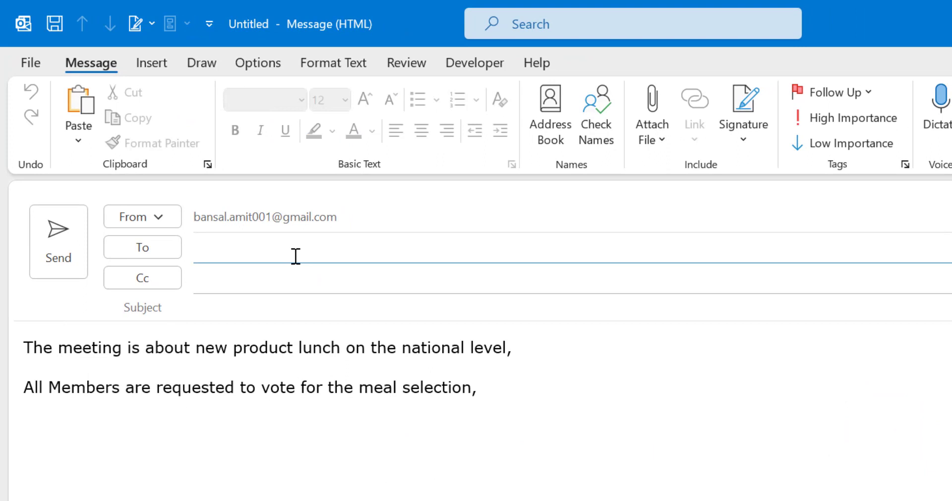
pyautogui.write('he')
pyautogui.moveTo(296, 255); pyautogui.dragTo(121, 251)
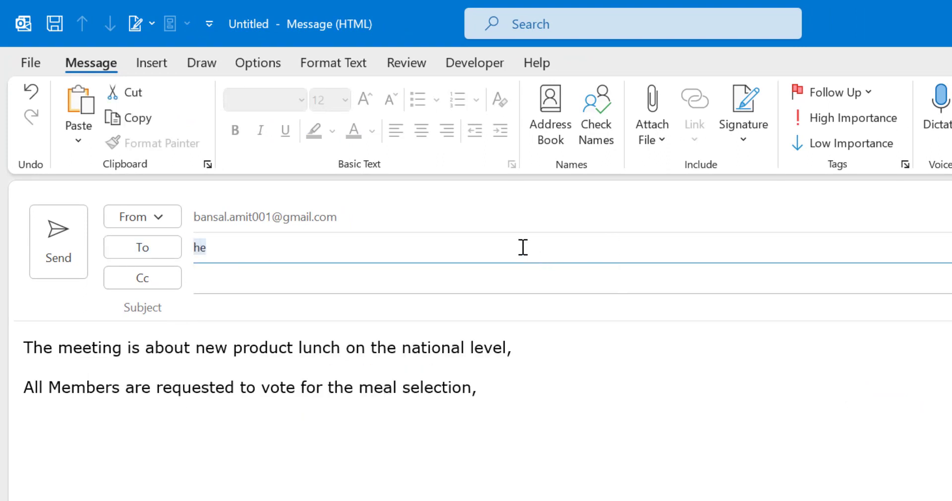
pyautogui.write('al <')
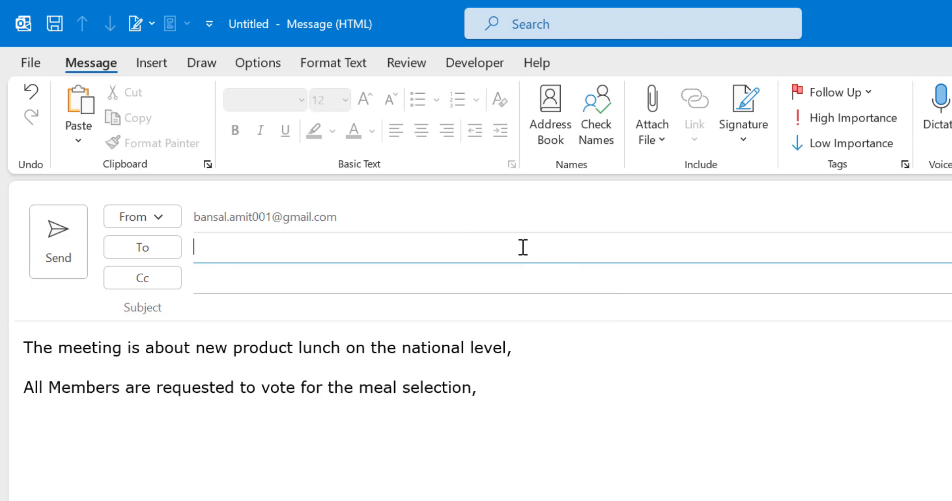
pyautogui.write('amit')
pyautogui.press('Return')
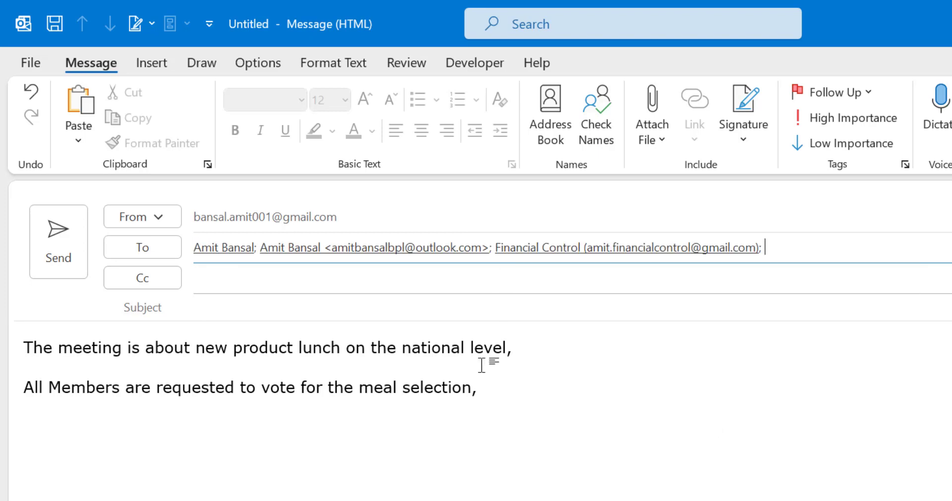
# Give the message the subject 'Meeting on 31-03-2023' and return to the meal selection line
pyautogui.click(311, 314)
pyautogui.write('Meeting on 31-03-2023')
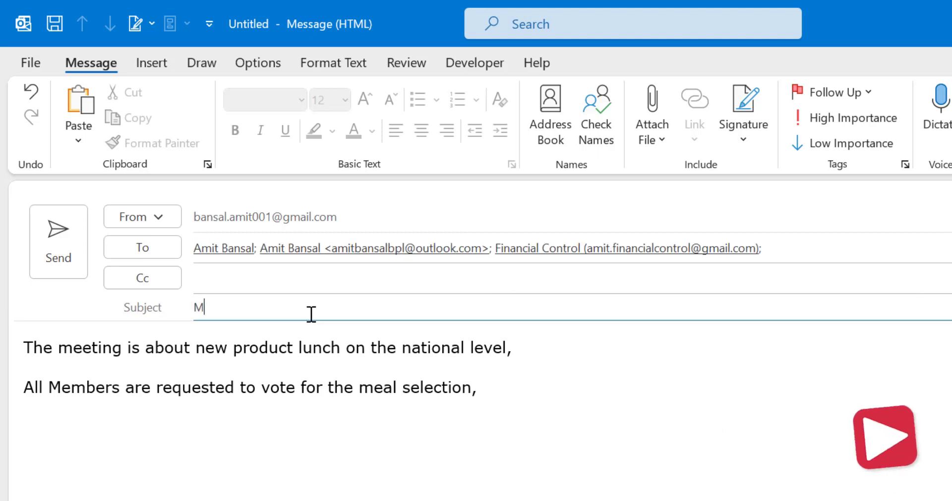
pyautogui.click(448, 387)
pyautogui.click(543, 391)
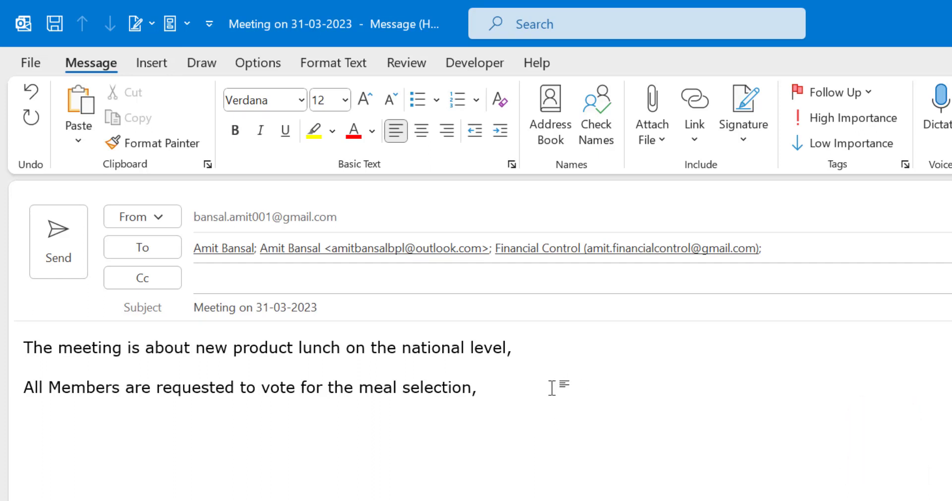
# Replace the default Approve;Reject voting choices with custom Veg;Nonveg buttons
pyautogui.click(268, 64)
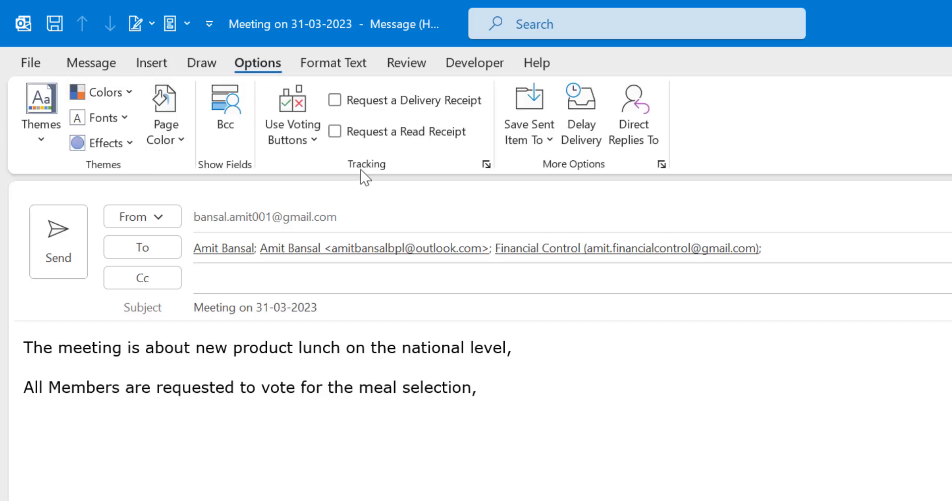
pyautogui.click(312, 140)
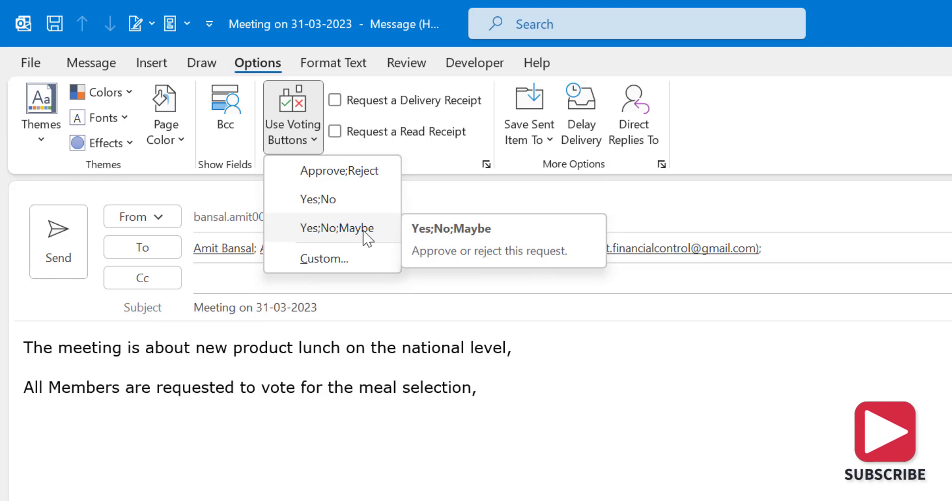
pyautogui.click(325, 259)
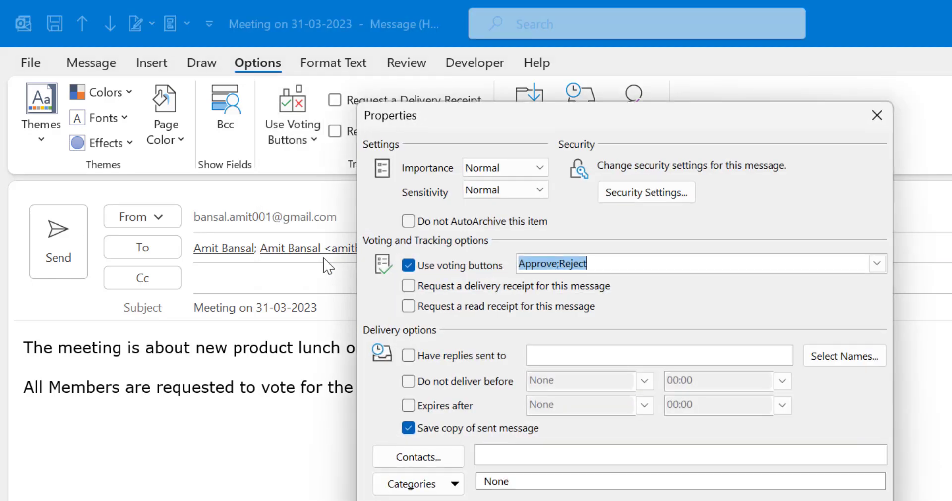
pyautogui.moveTo(460, 131); pyautogui.dragTo(383, 177)
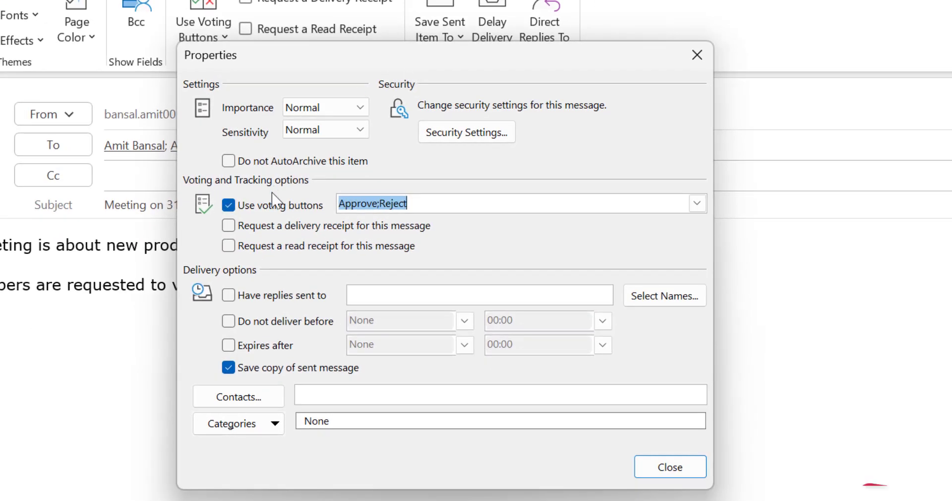
pyautogui.click(436, 207)
pyautogui.doubleClick(436, 205)
pyautogui.write('Veg')
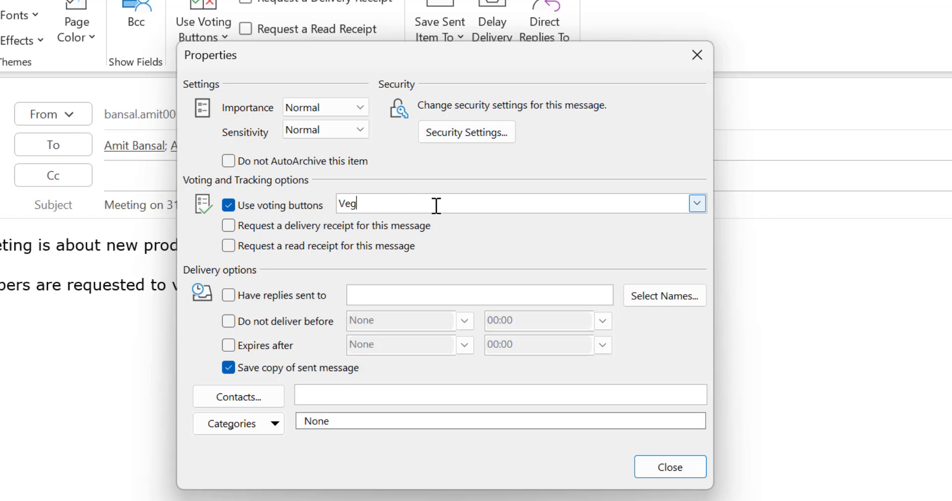
pyautogui.write(';Nonveg')
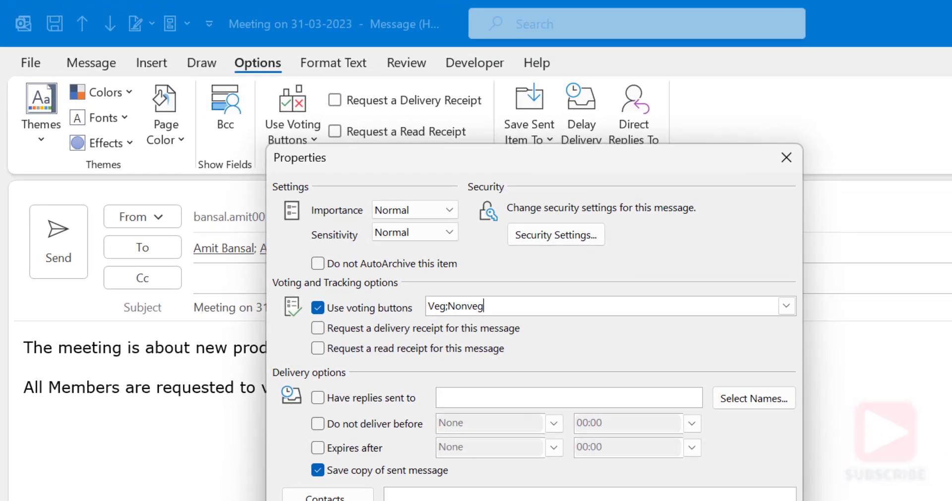
pyautogui.press('Escape')
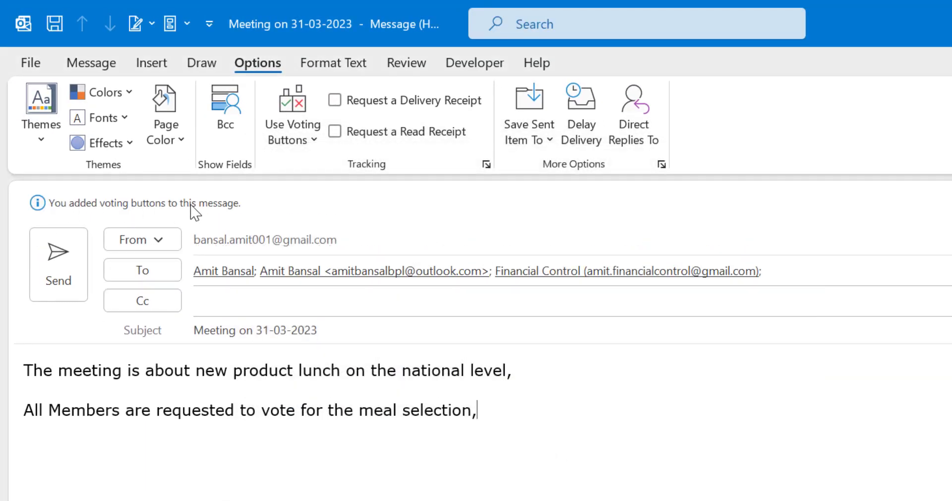
# Confirm Veg;Nonveg is the active voting set and send the message
pyautogui.click(300, 136)
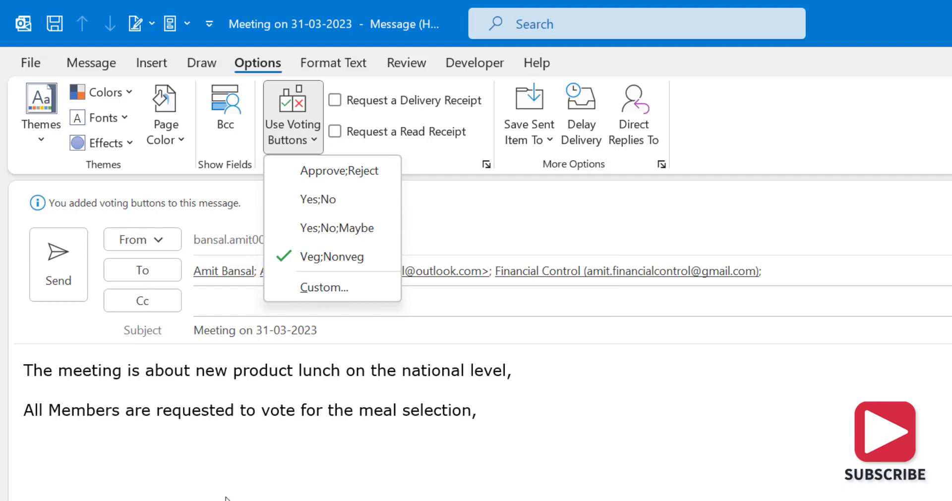
pyautogui.click(450, 488)
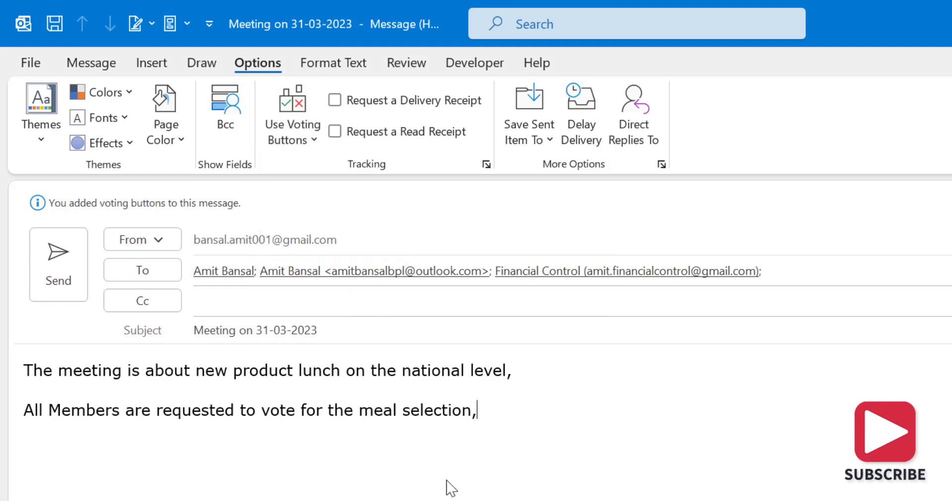
pyautogui.click(67, 290)
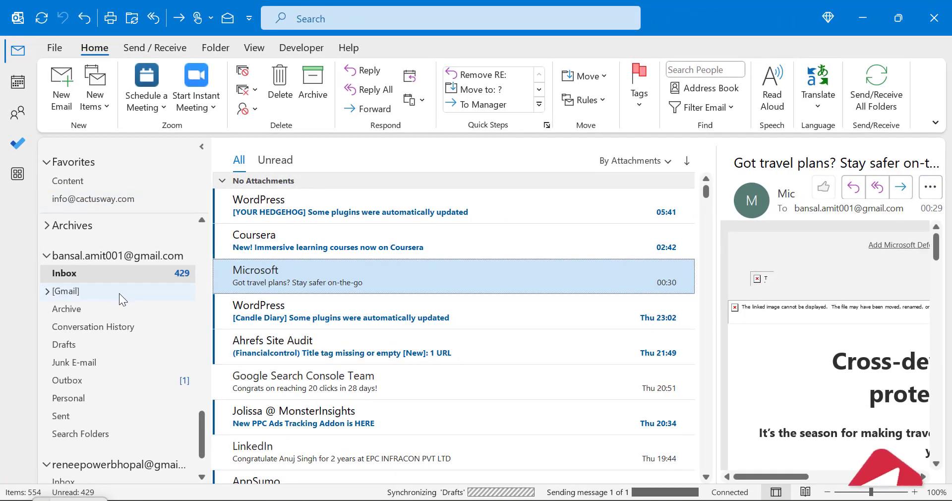
# Switch to the recipient account's Inbox and preview the received Meeting on 31-03-2023 message
pyautogui.scroll(5, 123, 335)
pyautogui.scroll(6, 123, 335)
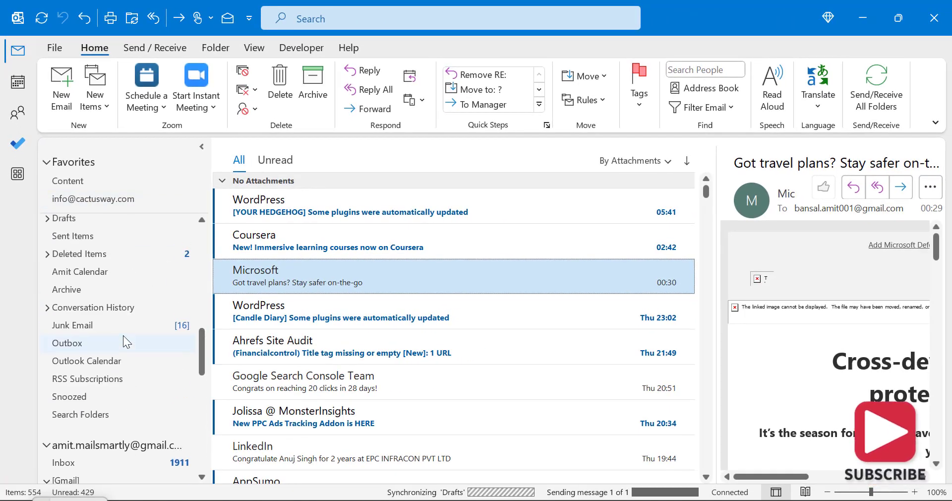
pyautogui.scroll(10, 122, 335)
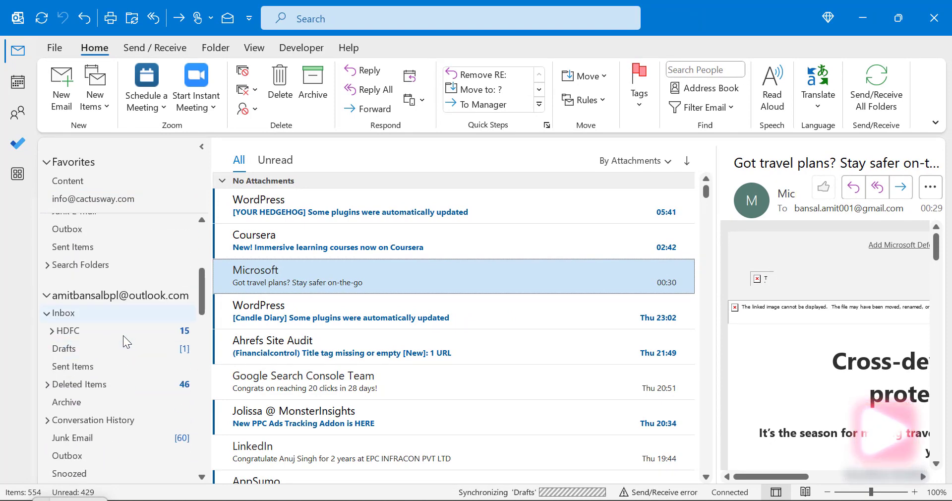
pyautogui.scroll(1, 123, 335)
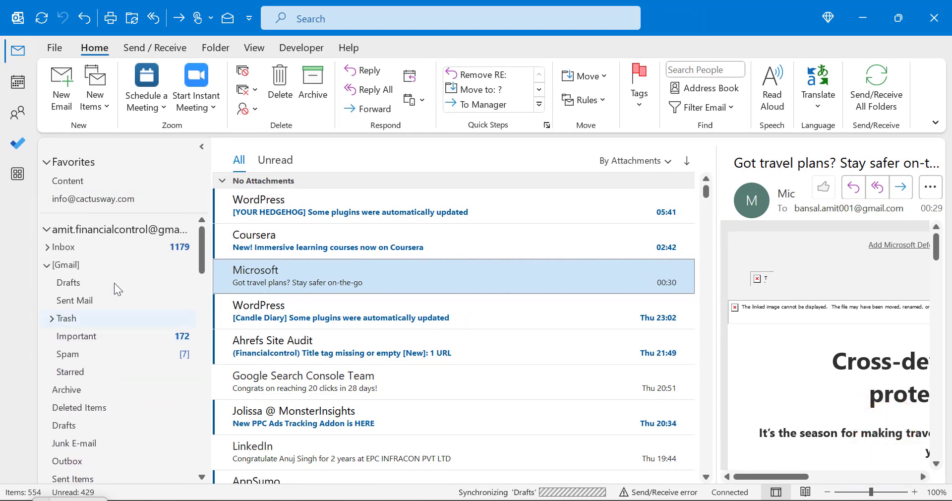
pyautogui.click(107, 248)
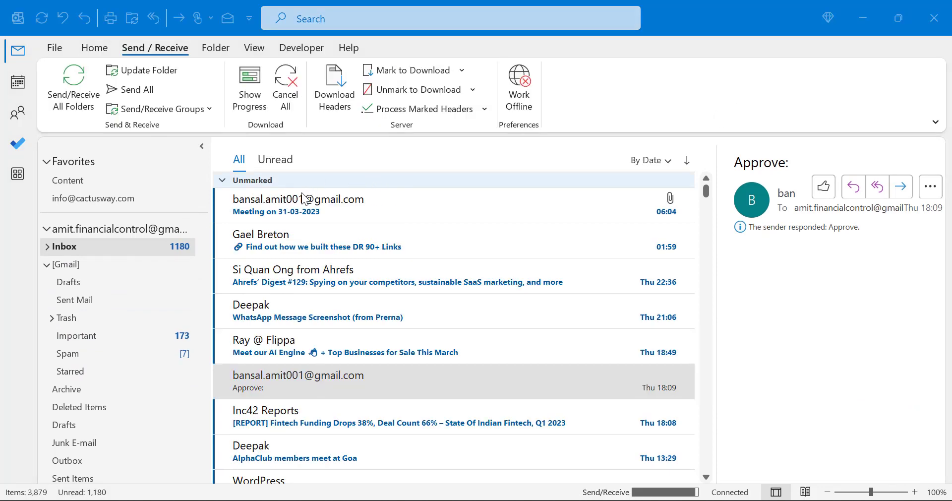
pyautogui.click(420, 203)
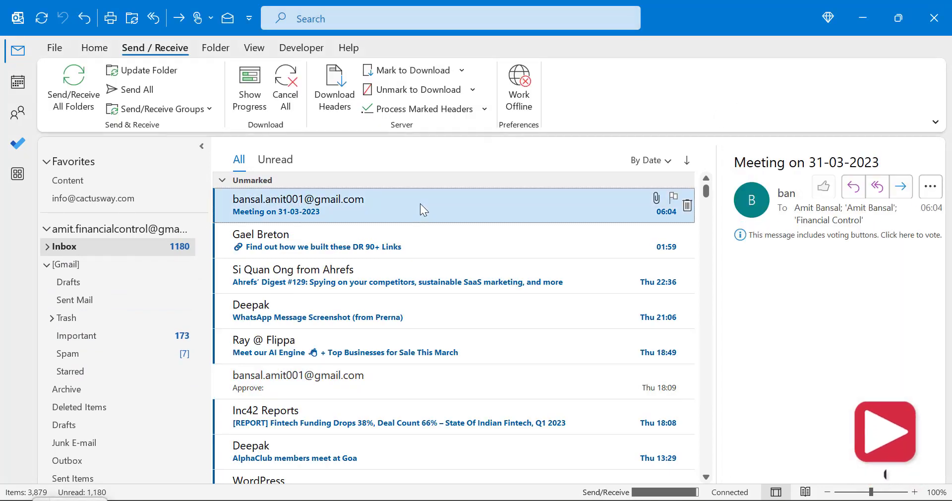
# Vote Nonveg on the Meeting on 31-03-2023 message, send the response immediately, and close it
pyautogui.doubleClick(420, 204)
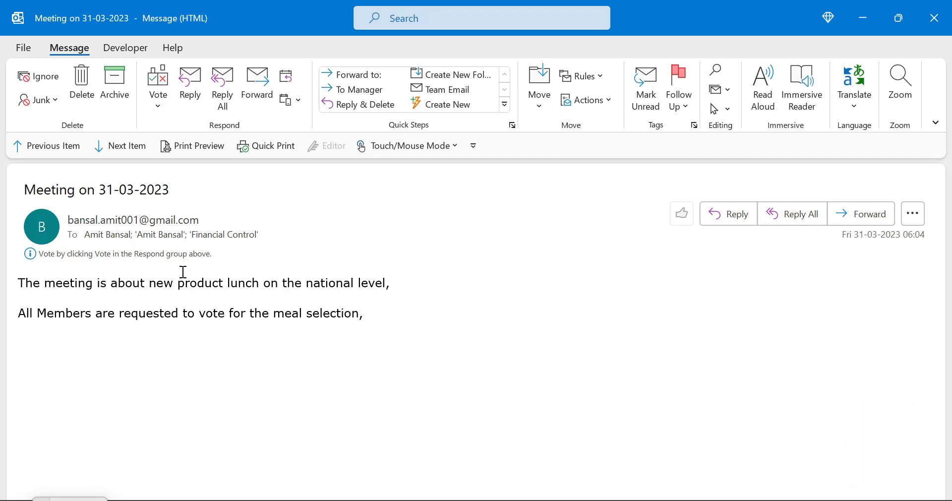
pyautogui.click(160, 107)
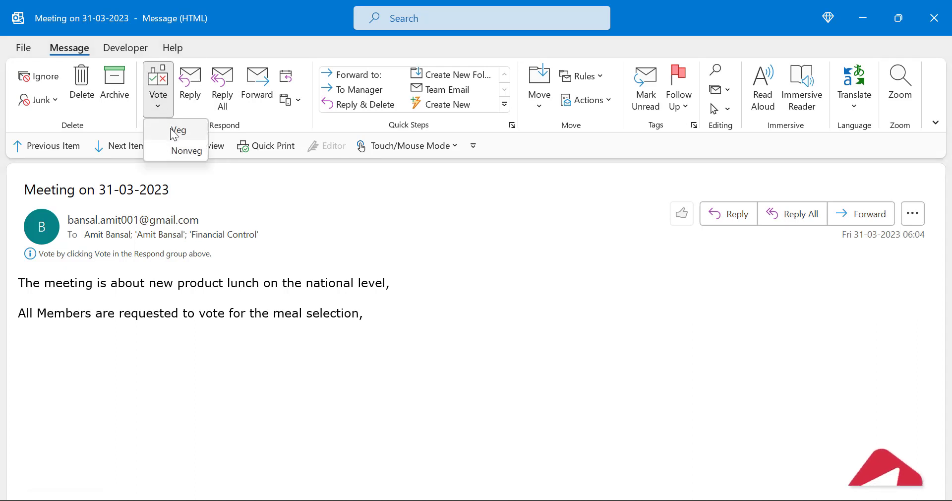
pyautogui.click(179, 155)
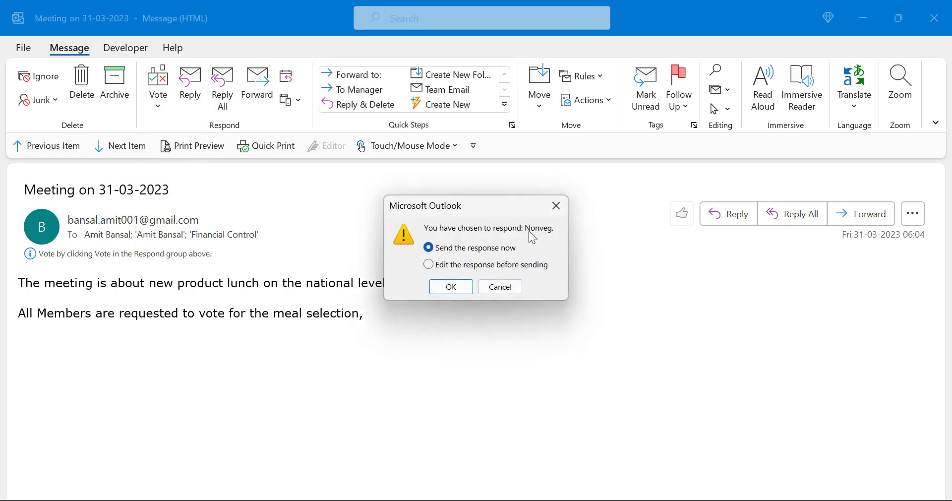
pyautogui.moveTo(486, 204); pyautogui.dragTo(414, 198)
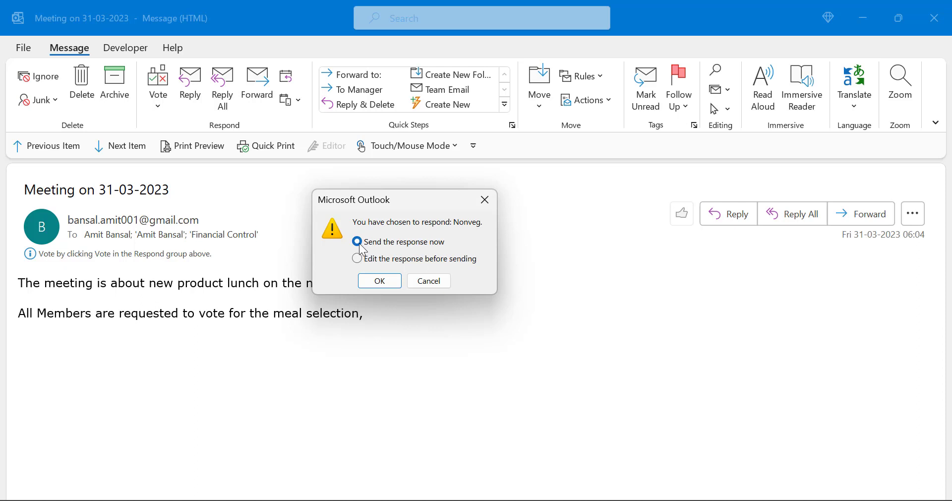
pyautogui.click(380, 282)
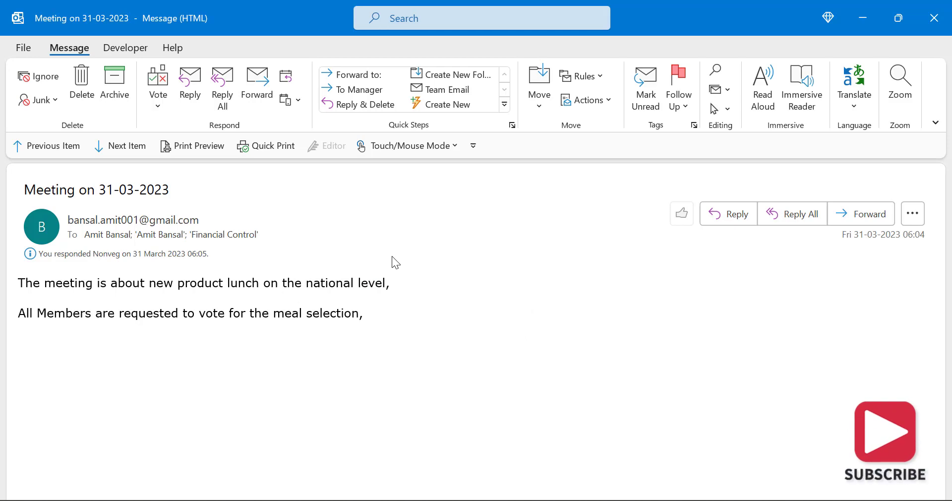
pyautogui.click(934, 18)
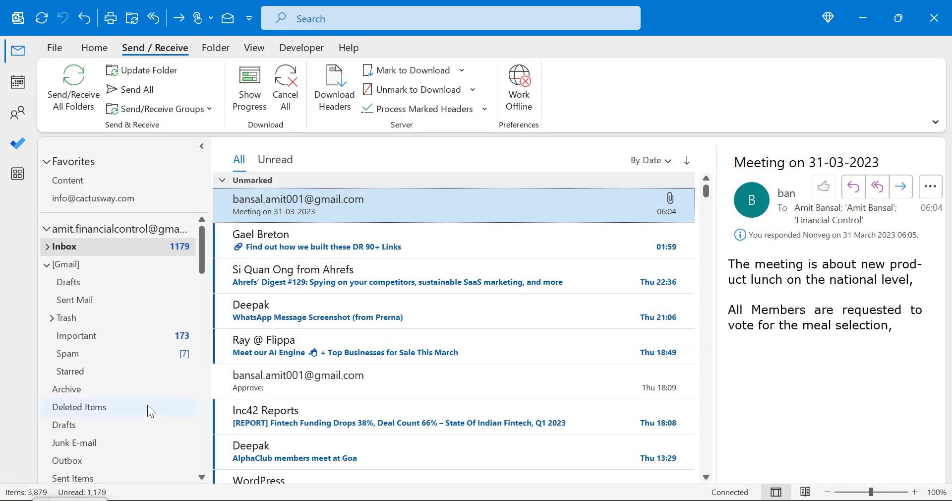
# Open the Nonveg reply in the sender account's Inbox, then select the sent meeting message
pyautogui.scroll(-11, 144, 331)
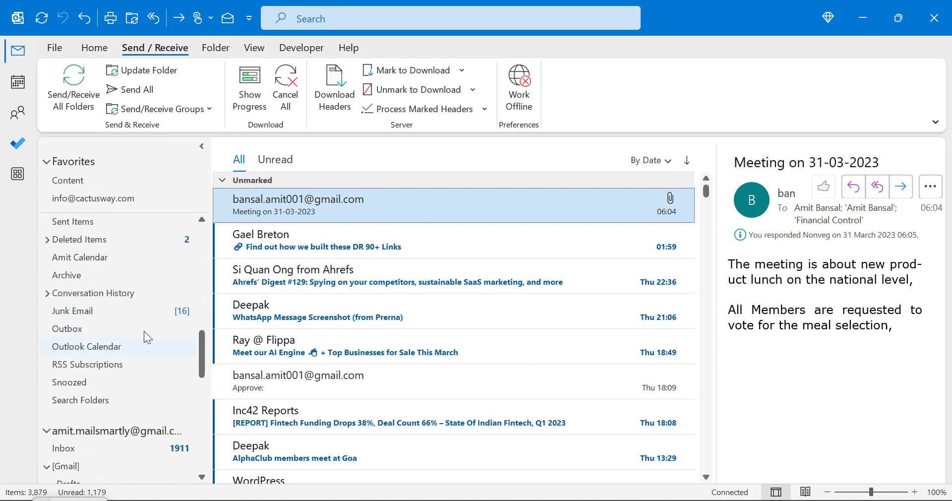
pyautogui.scroll(-8, 143, 331)
pyautogui.click(101, 308)
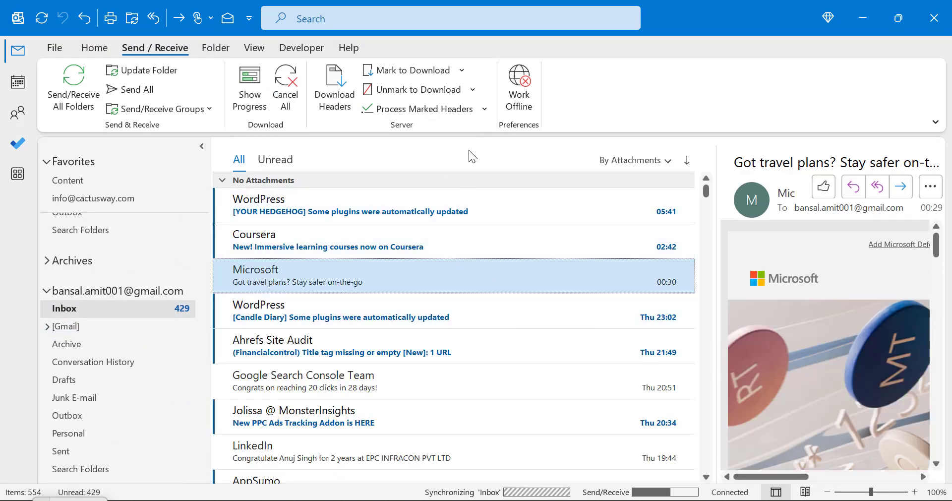
pyautogui.doubleClick(404, 202)
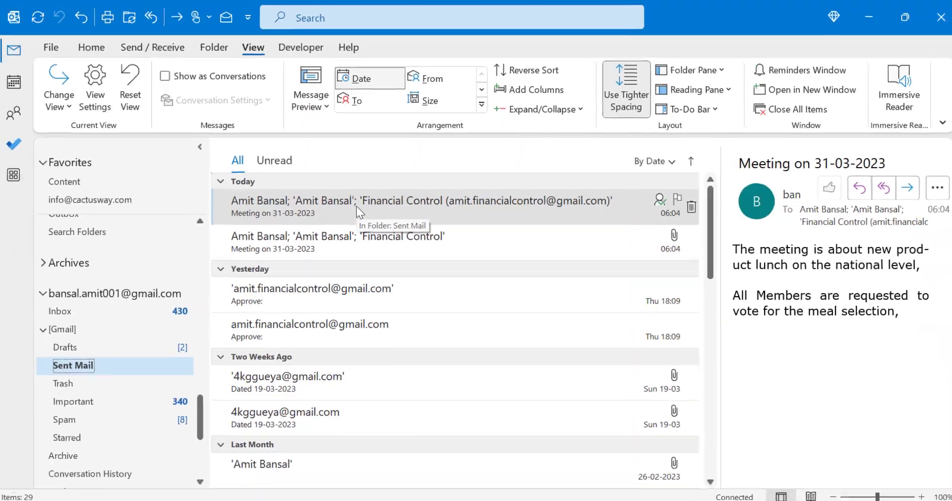
pyautogui.click(362, 277)
# Open the sent meeting message's Tracking page showing reply totals Nonveg 1, Veg 0
pyautogui.doubleClick(387, 223)
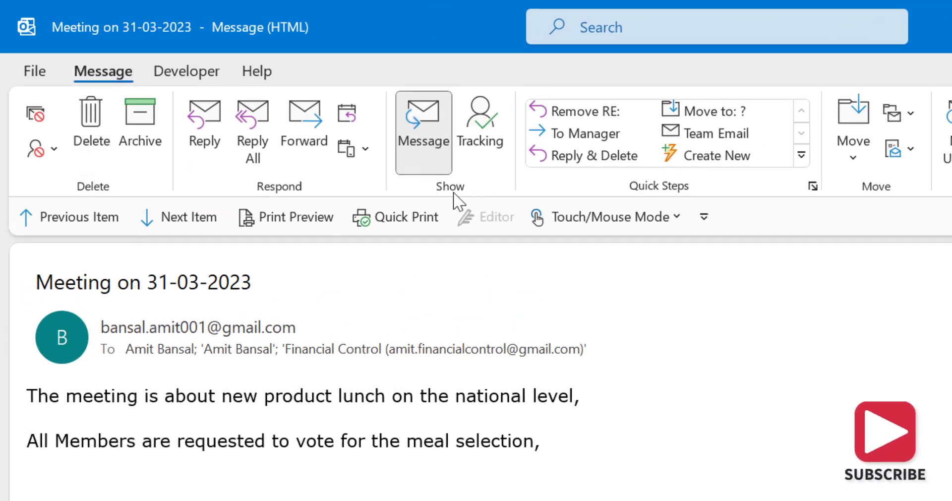
pyautogui.click(486, 141)
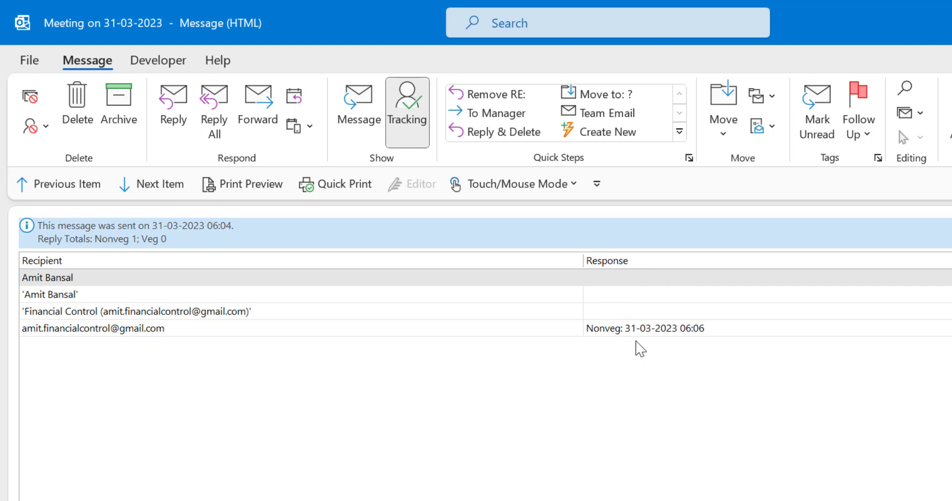
# Select all tracking rows, launch Excel, then open the recipient's Nonveg reply from the table
pyautogui.hotkey('ctrl', 'a')
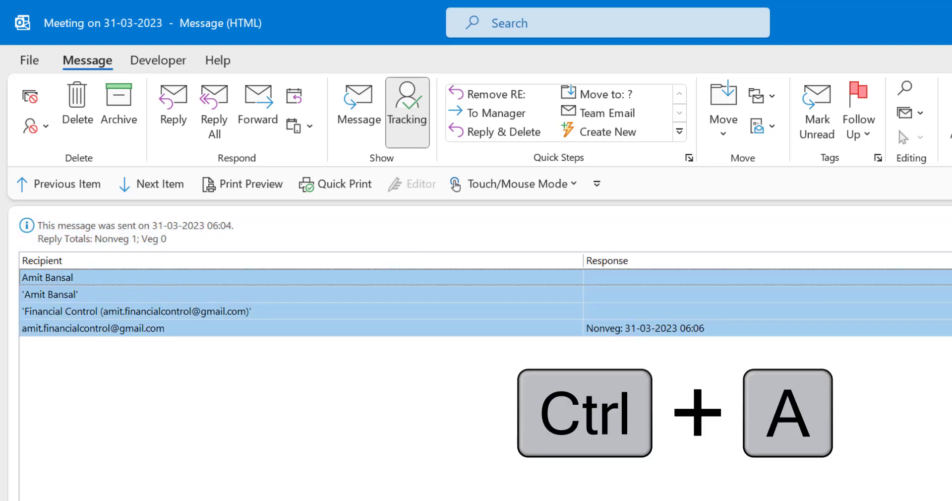
pyautogui.press('super+1')
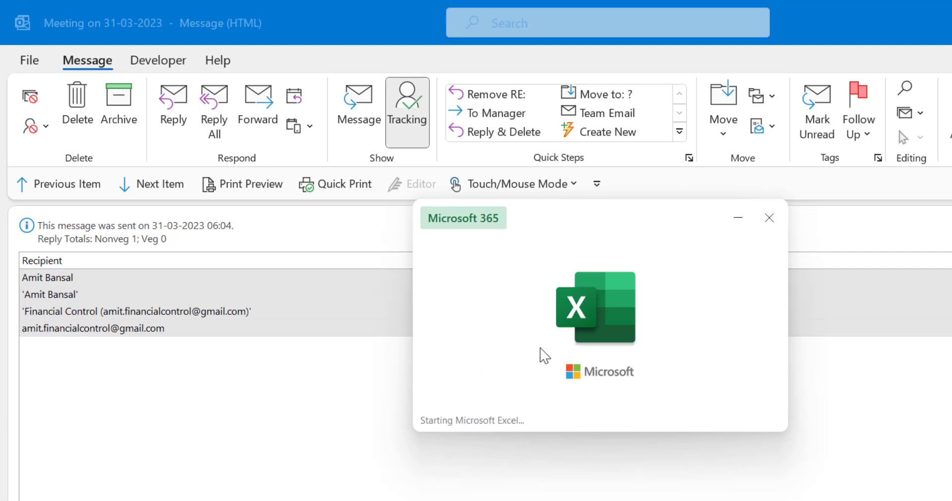
pyautogui.hotkey('alt', 'Tab')
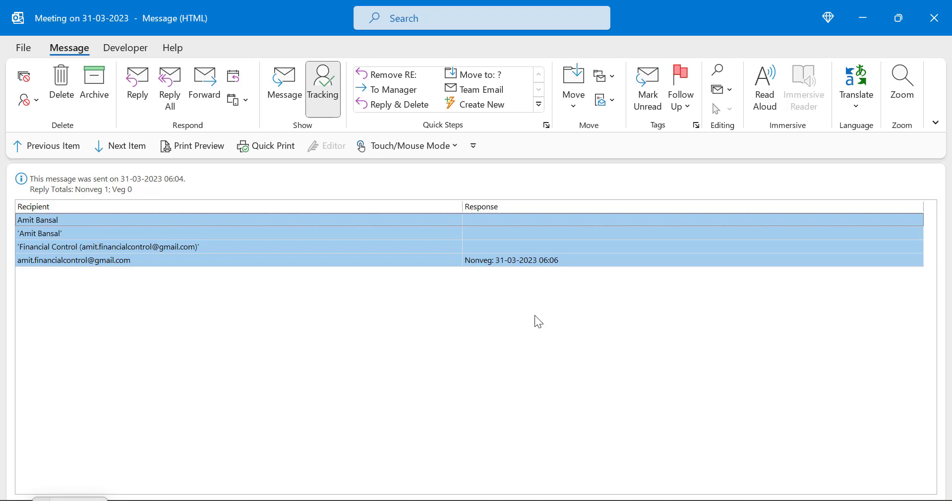
pyautogui.doubleClick(513, 260)
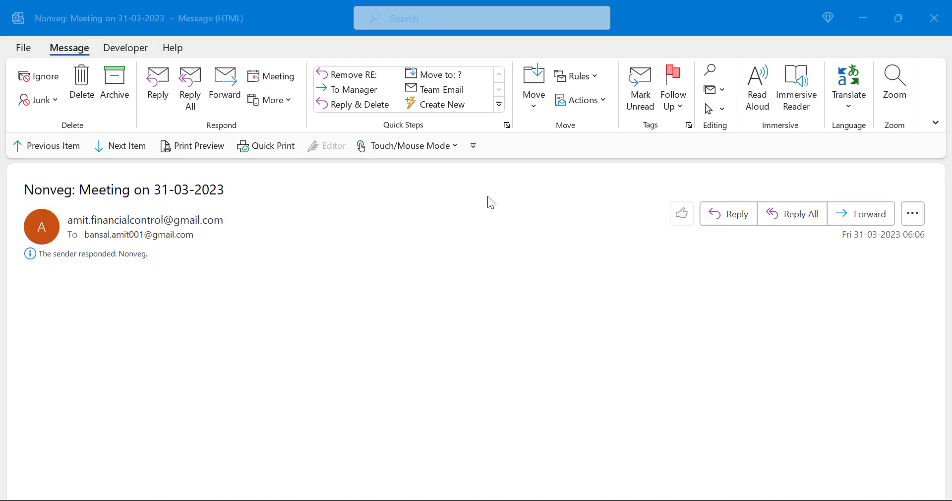